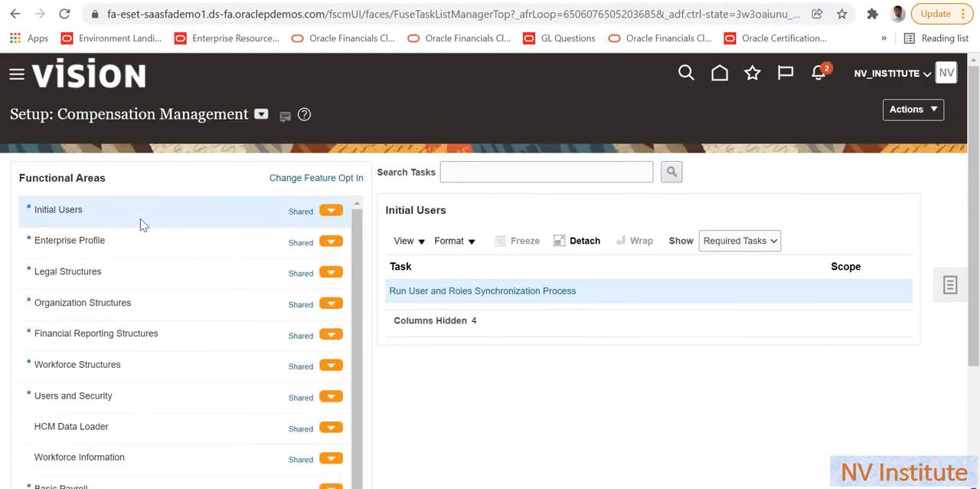
- Switch the setup offering to Financials, then search its tasks for Manage Users and open that task
click(261, 116)
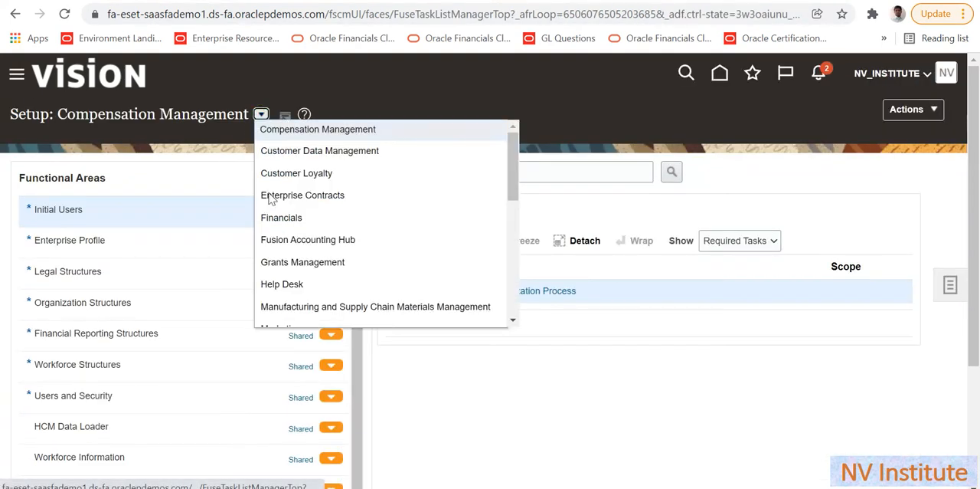
click(278, 224)
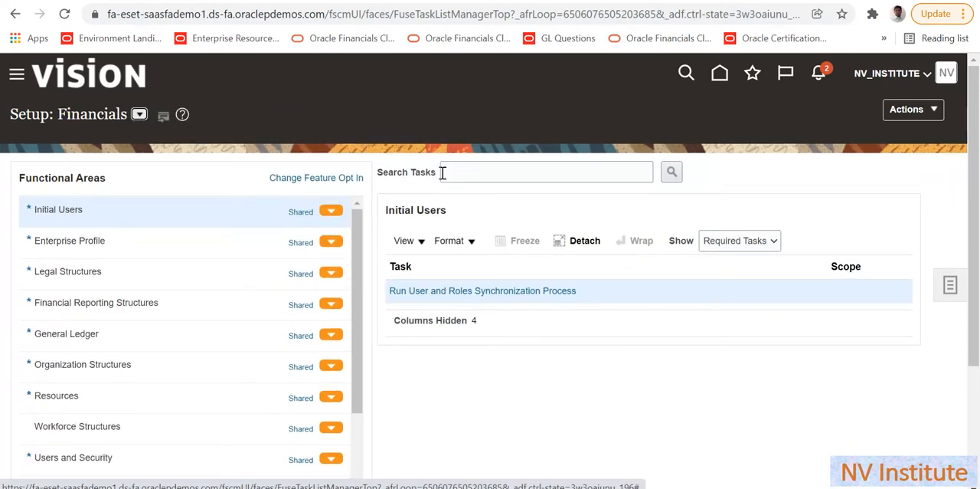
click(471, 171)
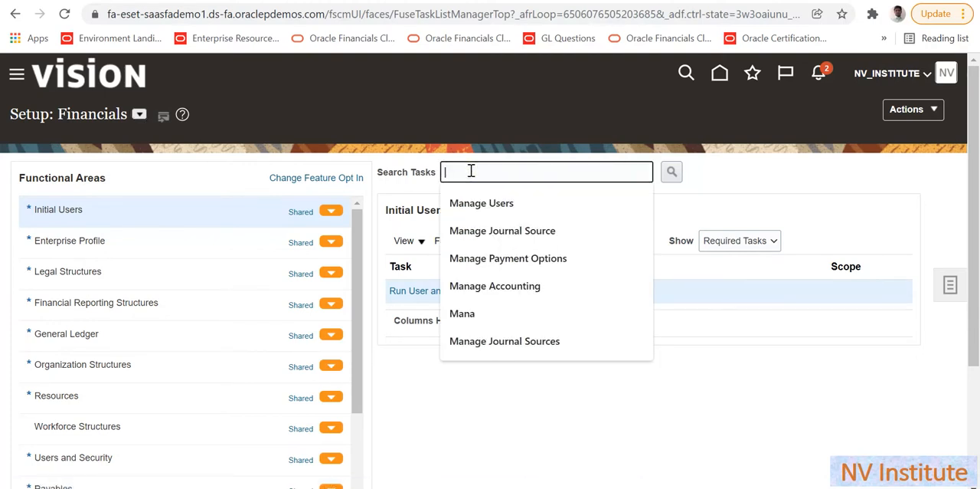
text(Mana)
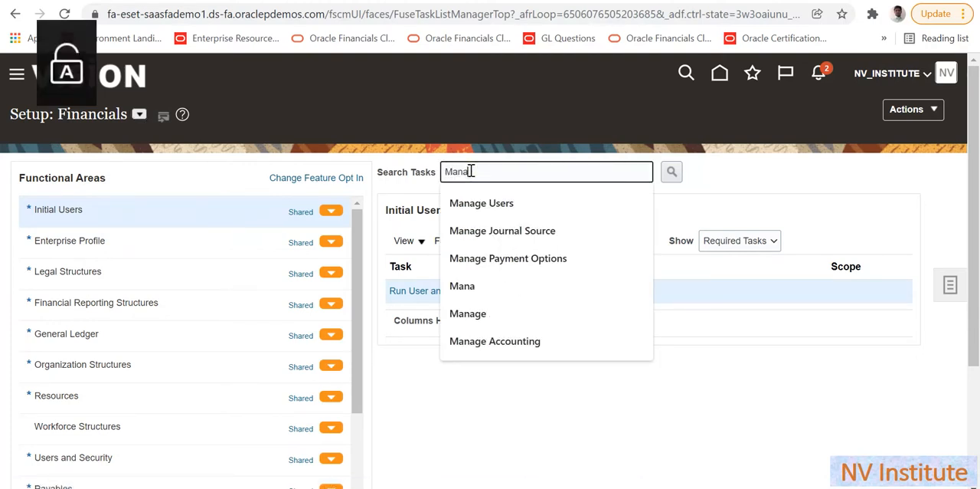
text(ge Users)
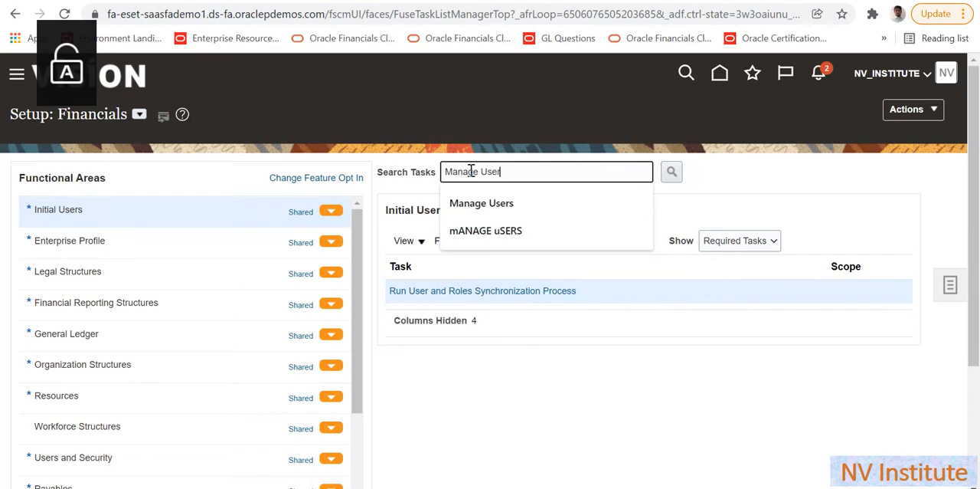
click(669, 173)
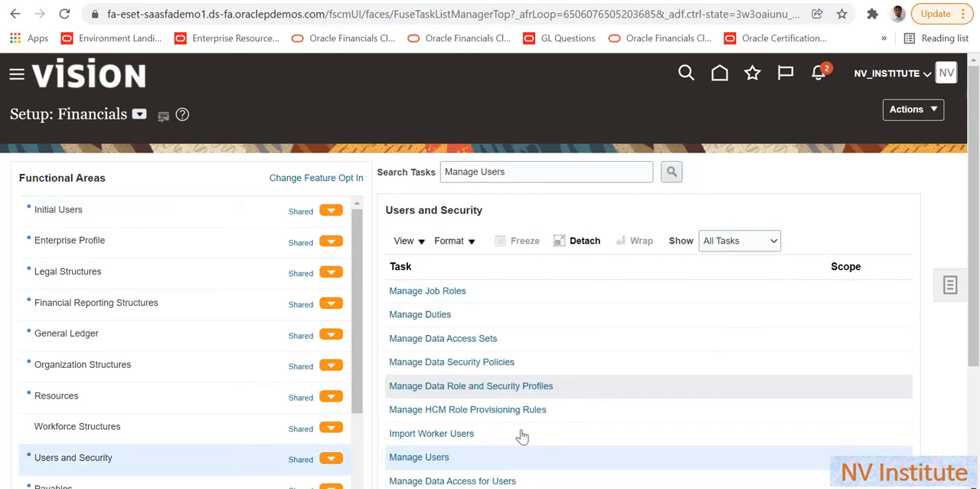
click(438, 458)
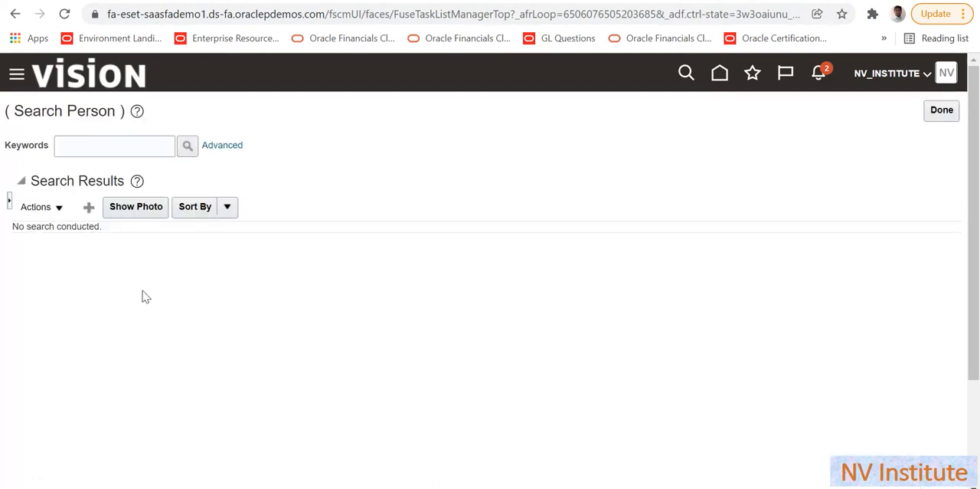
- Start creating a new user and enter the person's last name in the personal details
click(90, 213)
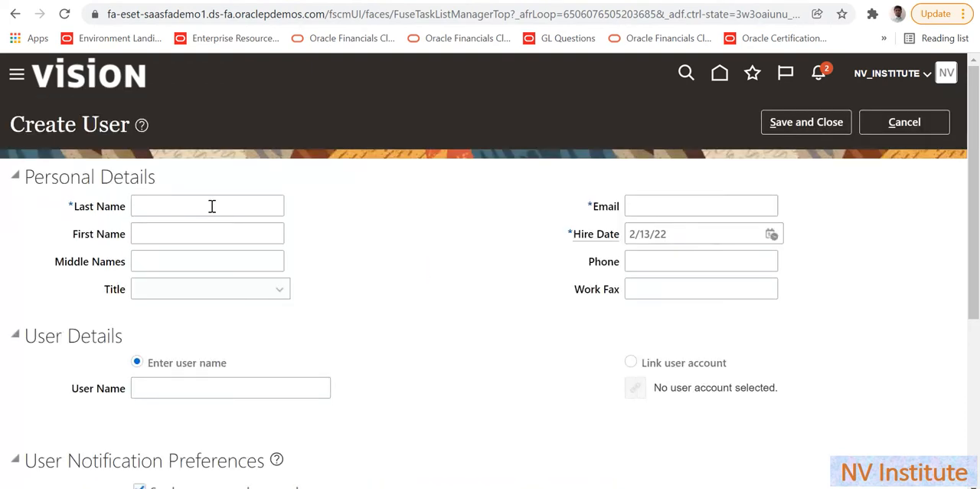
click(207, 203)
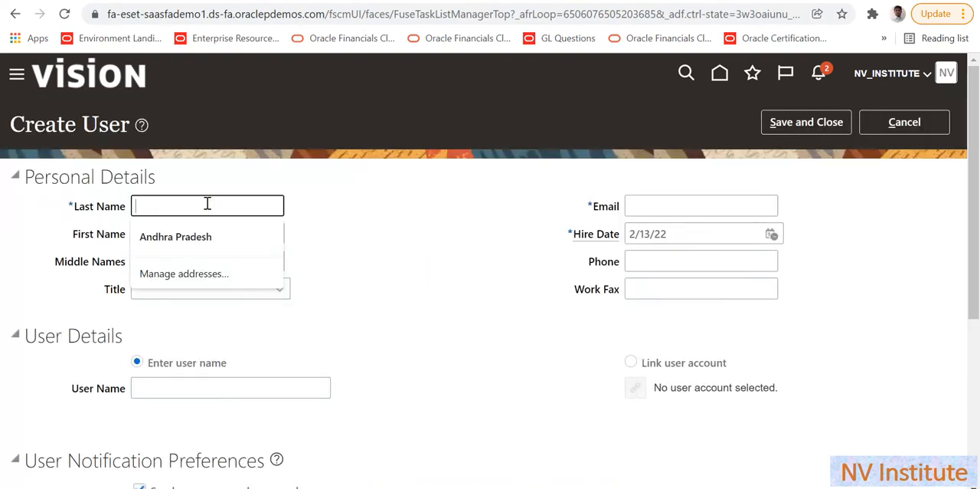
key(Caps_Lock)
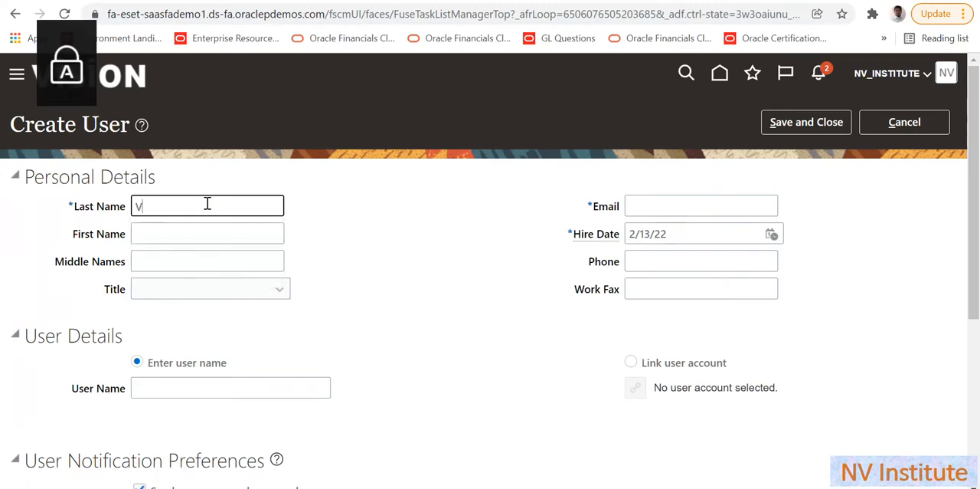
key(Caps_Lock)
key(Caps_Lock)
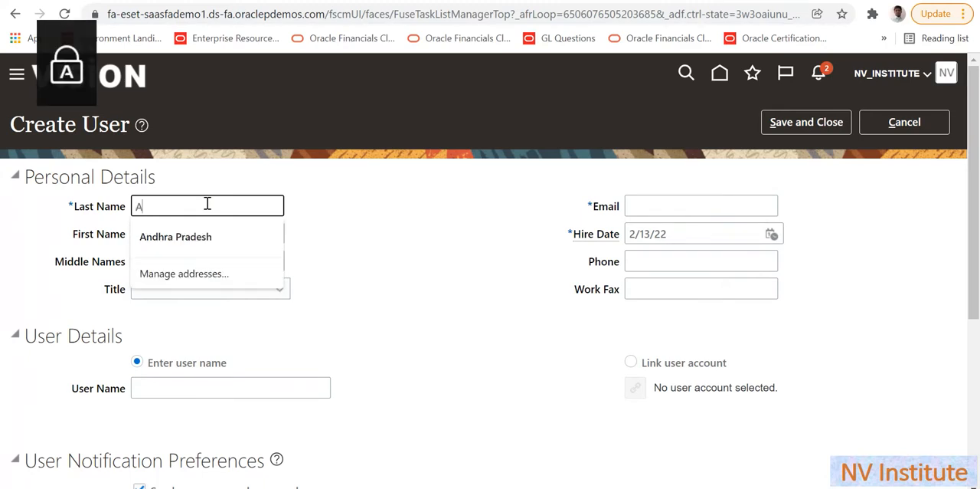
key(Caps_Lock)
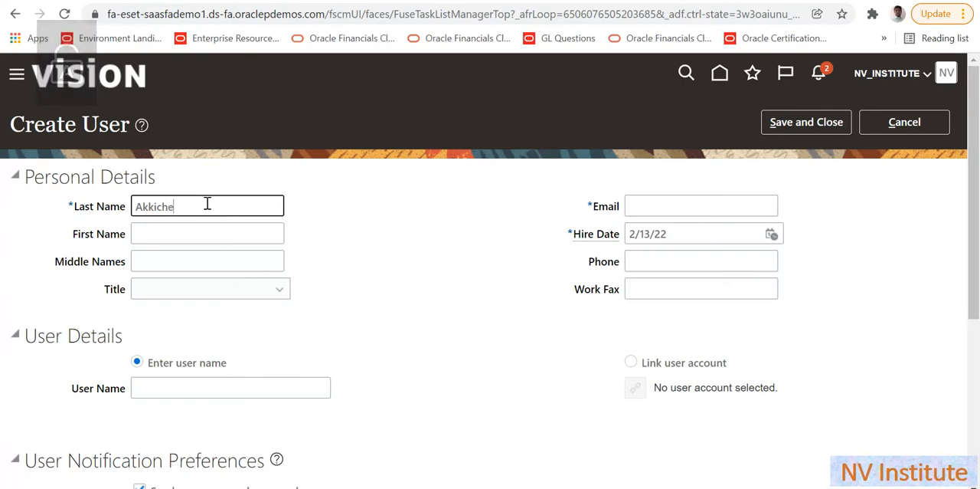
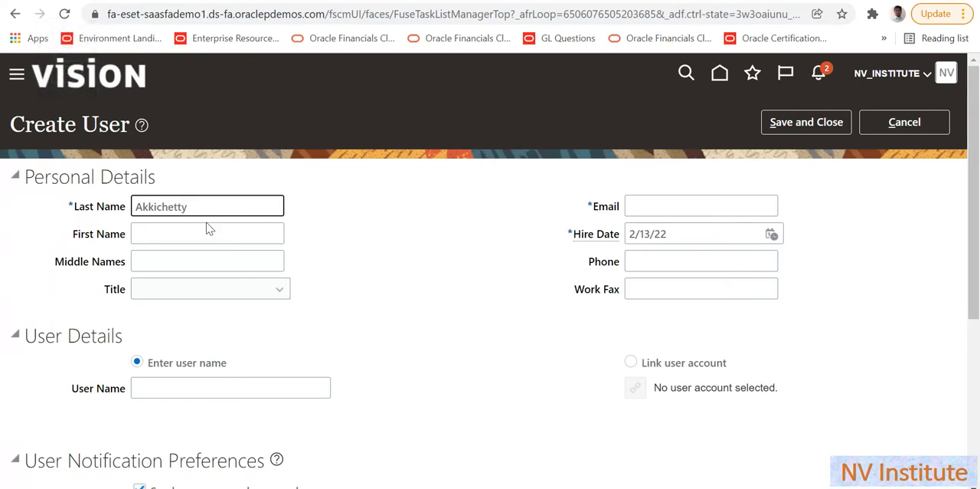
- Enter the new user's first name and e-mail address in the personal details
click(207, 231)
key(Caps_Lock)
key(Caps_Lock)
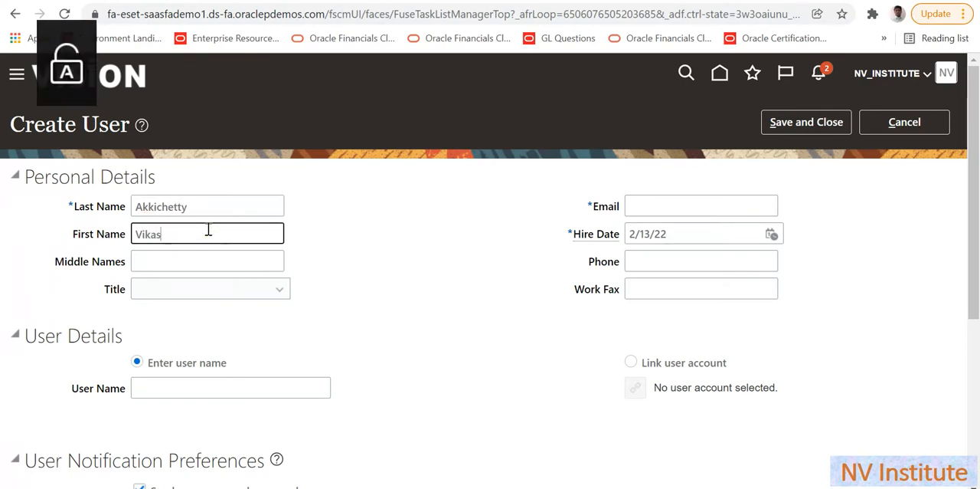
click(642, 206)
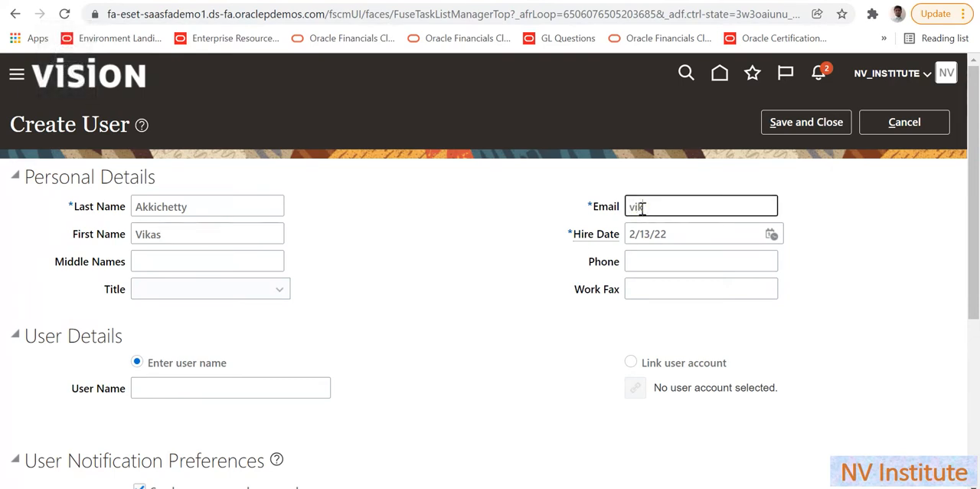
click(535, 293)
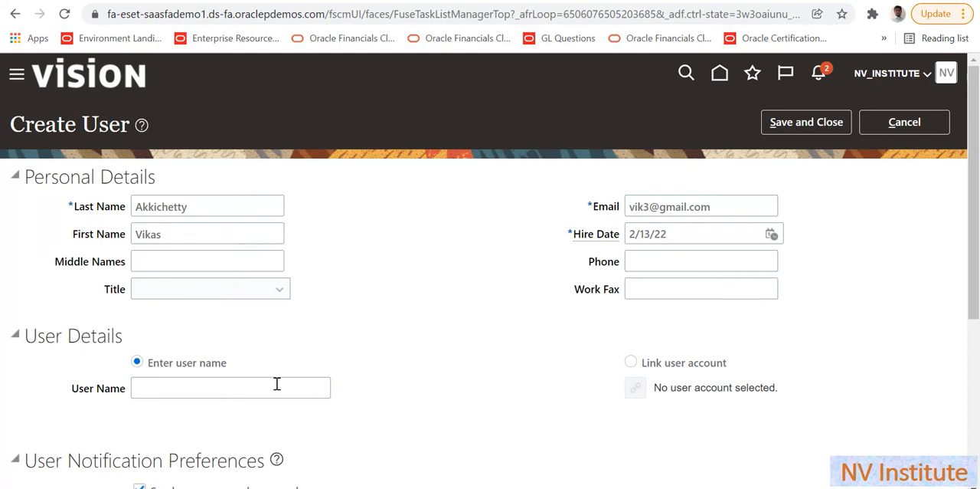
- Set the new user's title to Mr. and fill in the user name under User Details
click(256, 294)
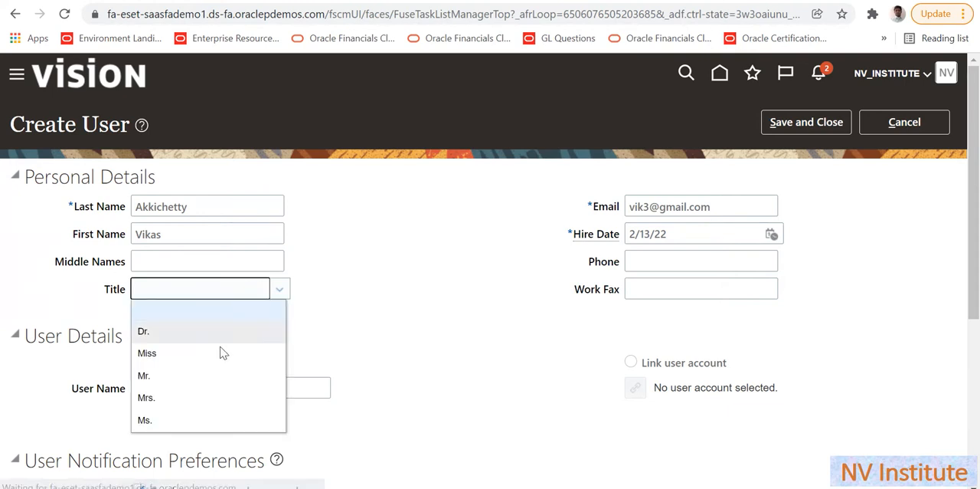
click(213, 384)
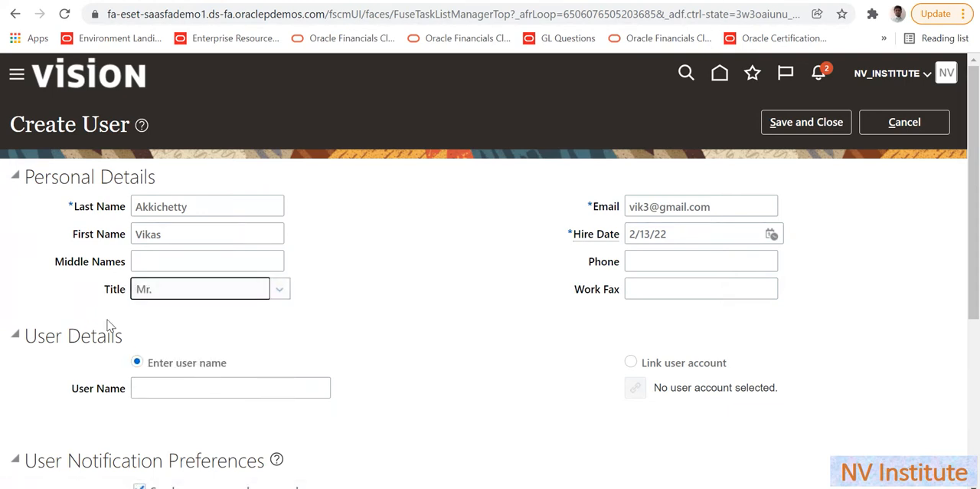
click(164, 392)
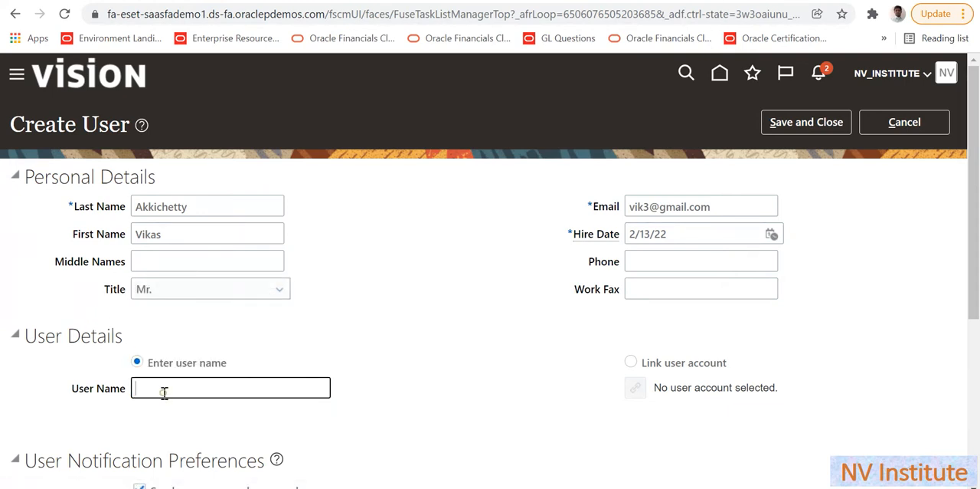
key(Caps_Lock)
text(V)
key(Caps_Lock)
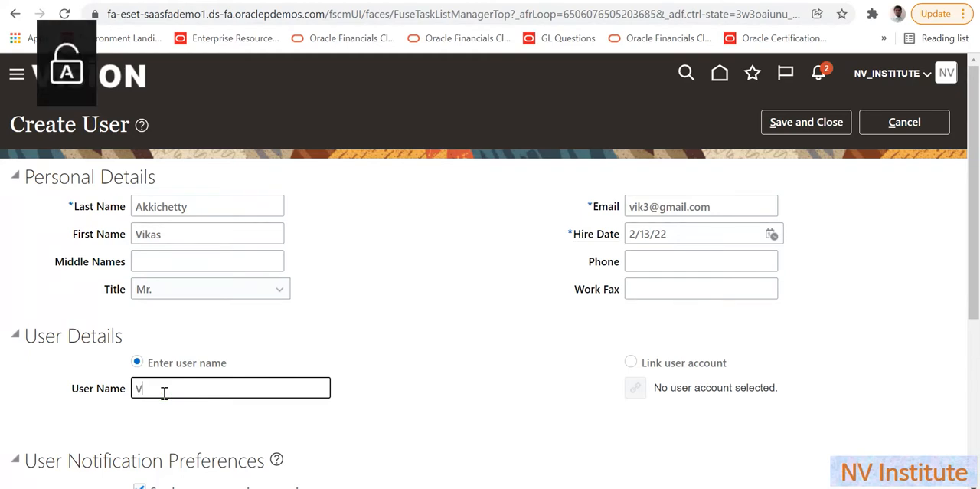
text(ikas)
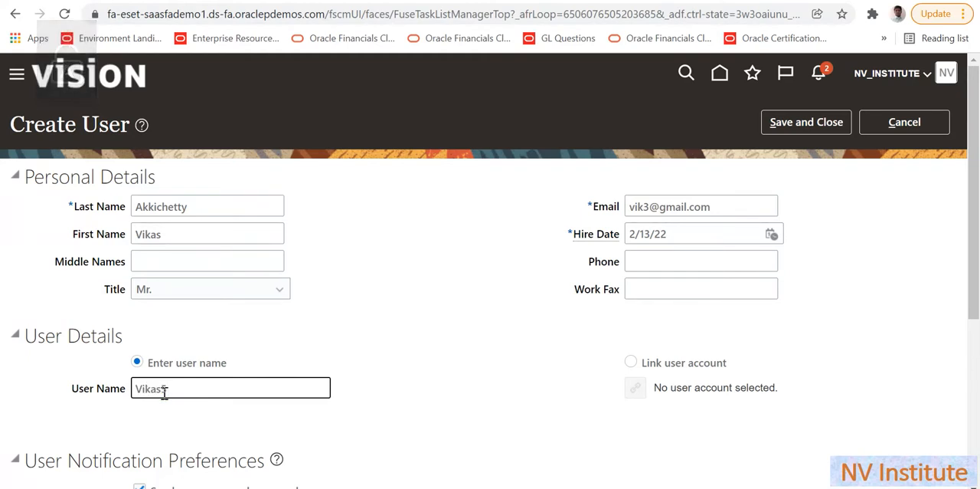
text(5)
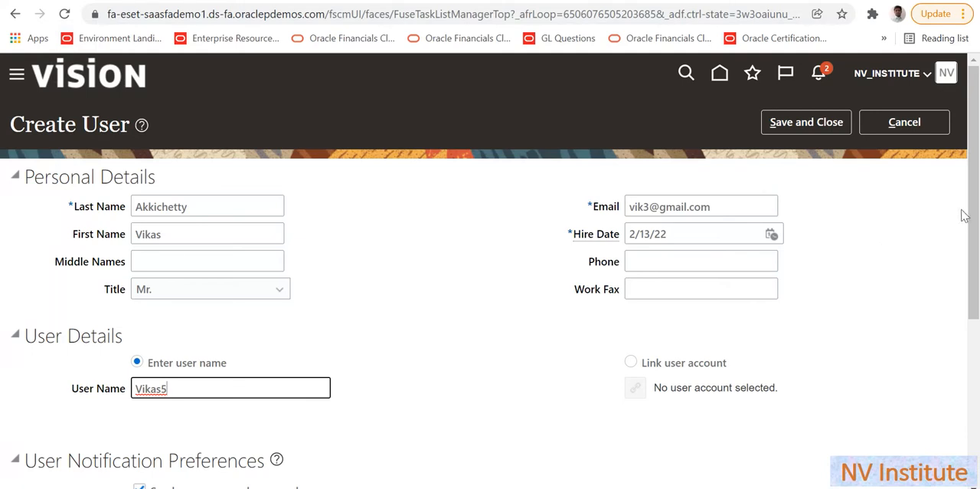
- Turn off sending the user name and password, and set the person type to Employee
drag(973, 218, 967, 322)
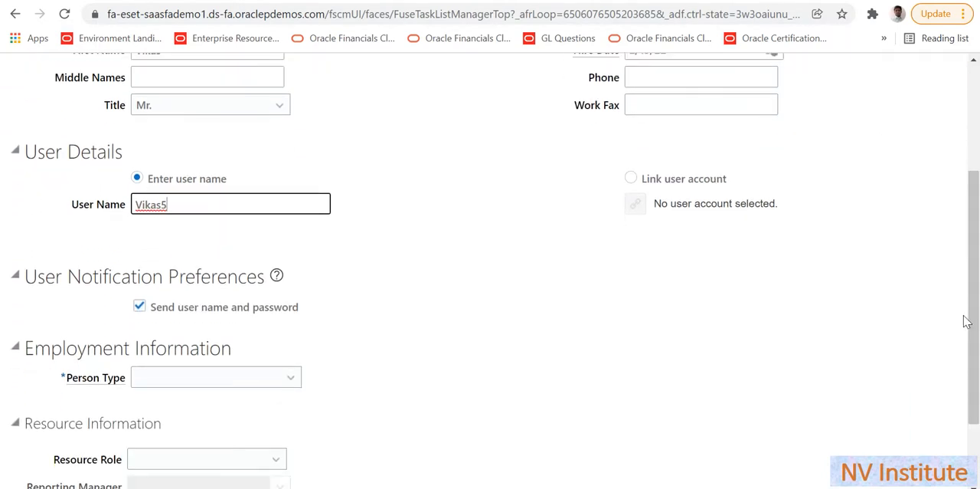
click(224, 314)
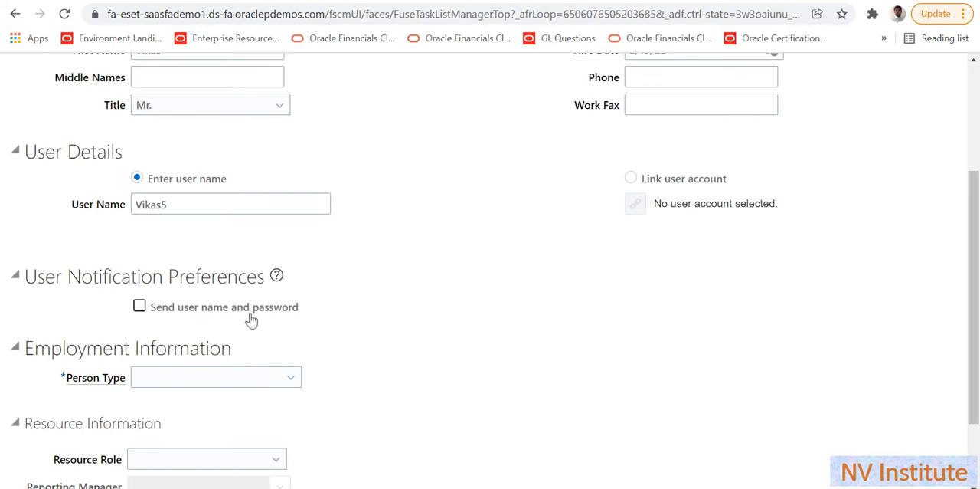
click(272, 382)
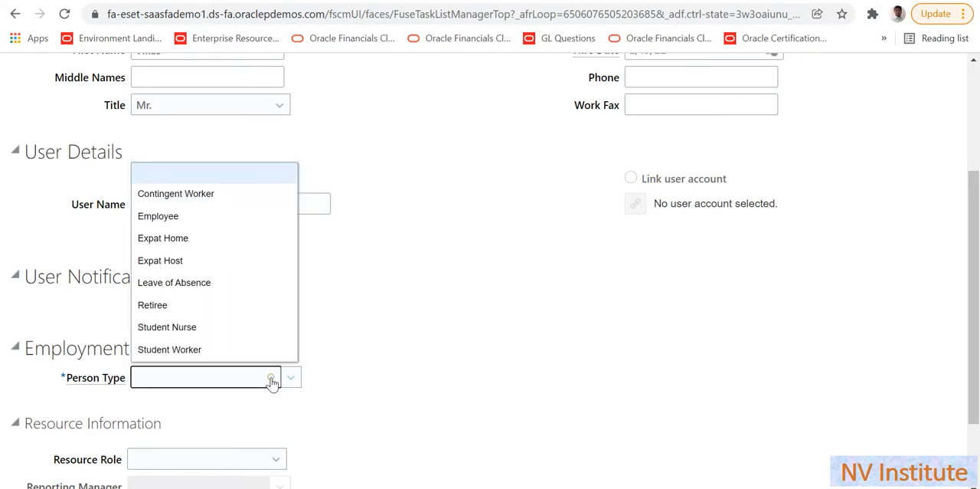
click(222, 217)
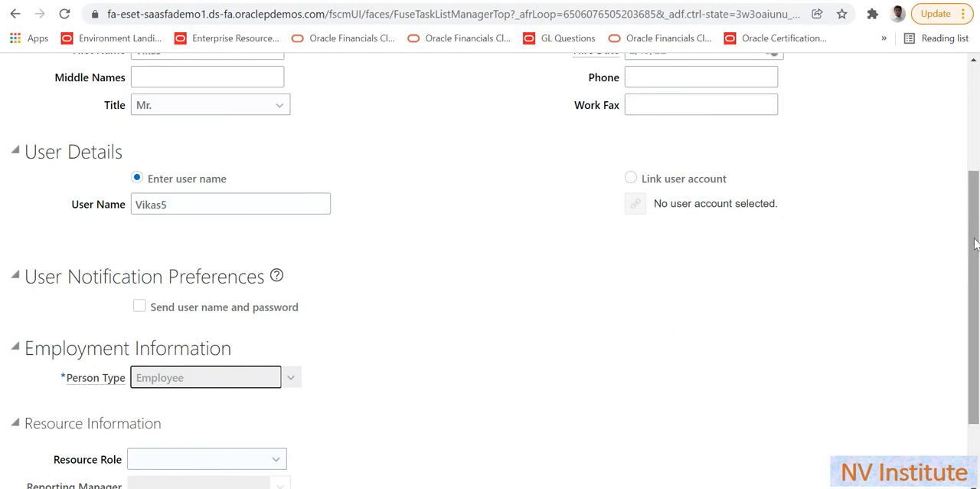
- Set the legal employer to US1 Legal Entity and the business unit to AAA BUSINESS UNIT
drag(975, 244, 976, 326)
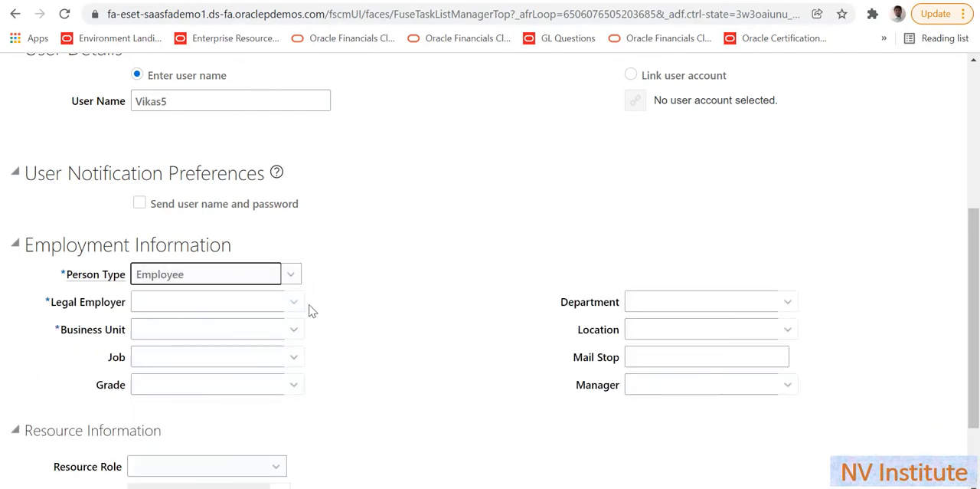
click(291, 302)
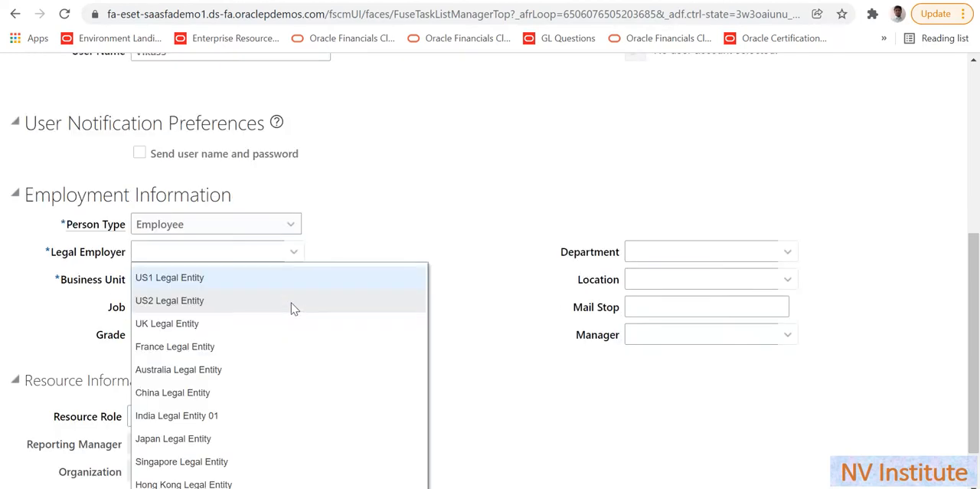
click(248, 280)
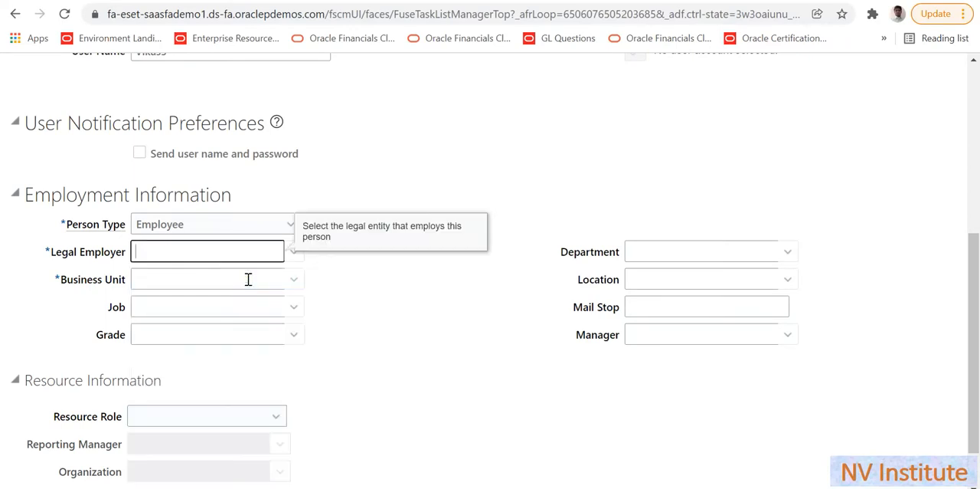
click(294, 279)
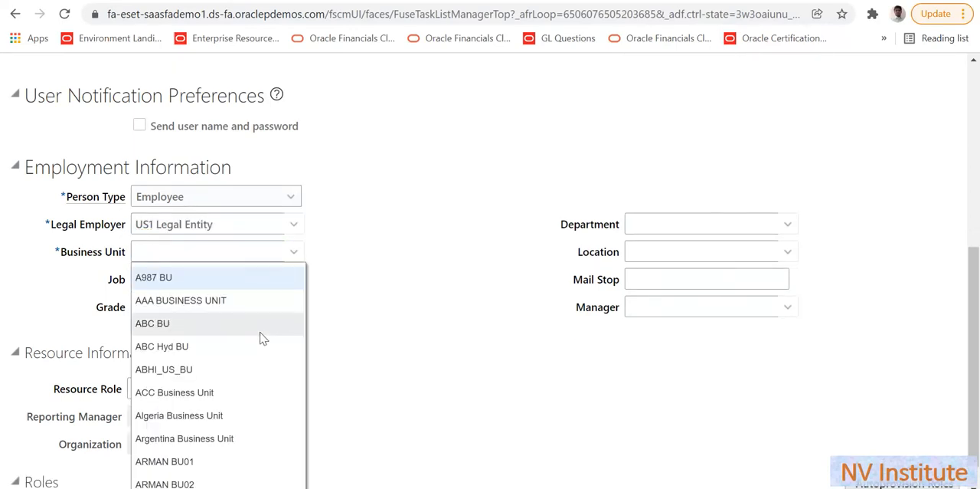
click(247, 306)
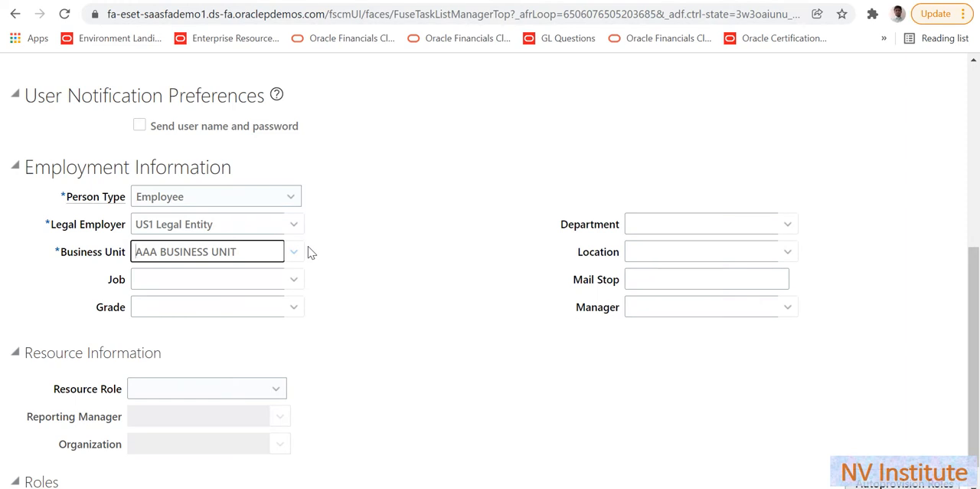
- Save the new user and close the Create User form
click(974, 90)
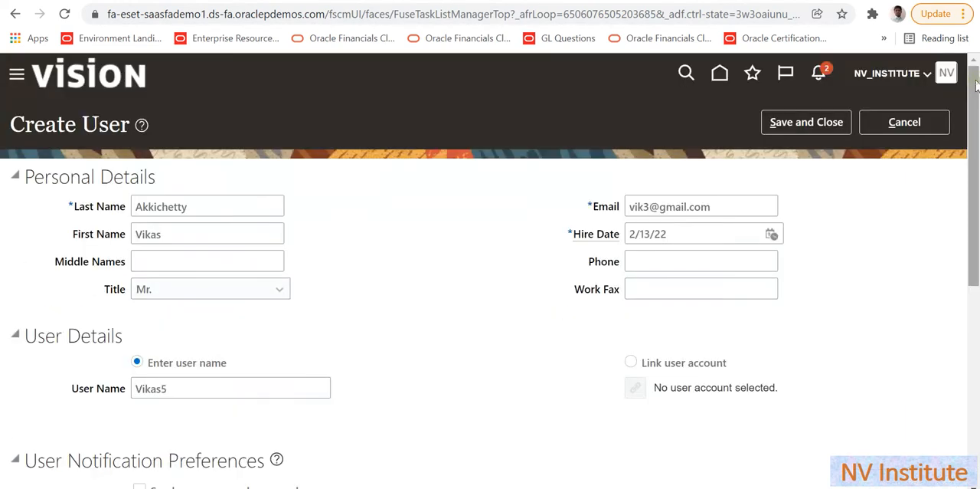
click(815, 120)
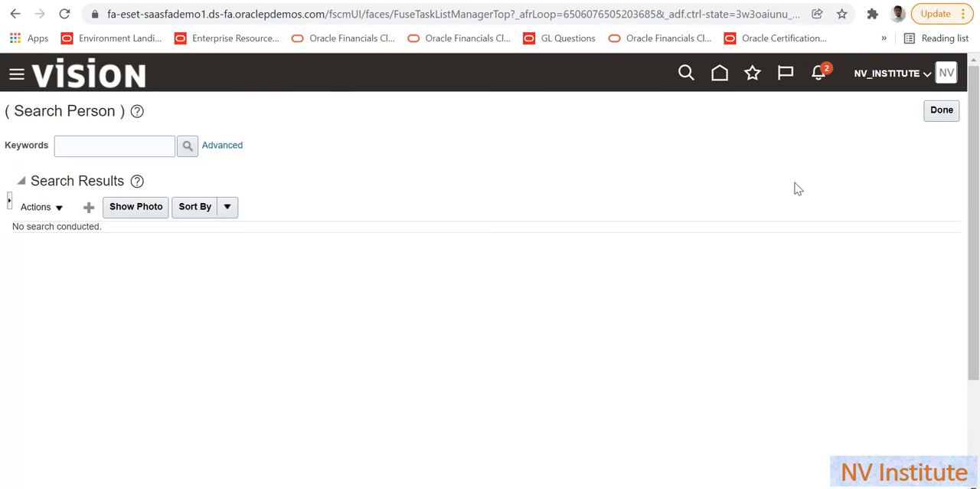
- Go to the Security Console under Tools and open its Users page
click(16, 75)
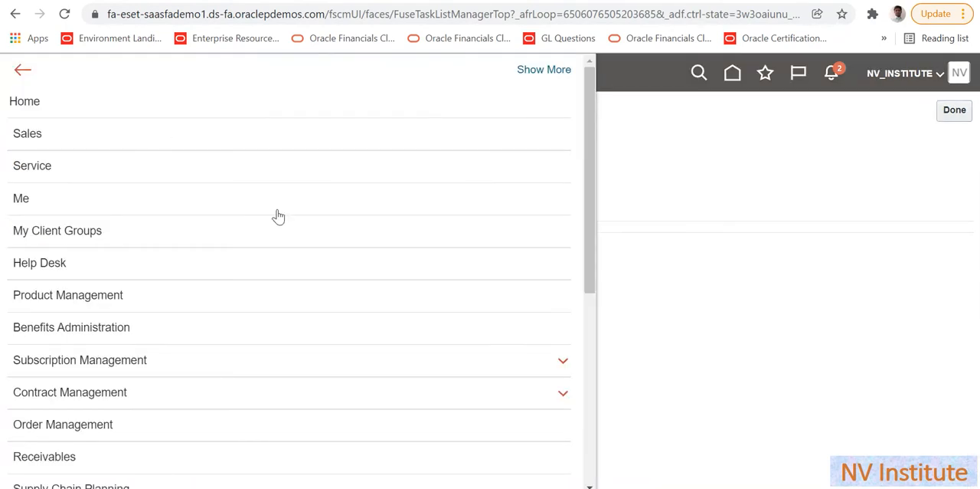
drag(589, 262, 606, 472)
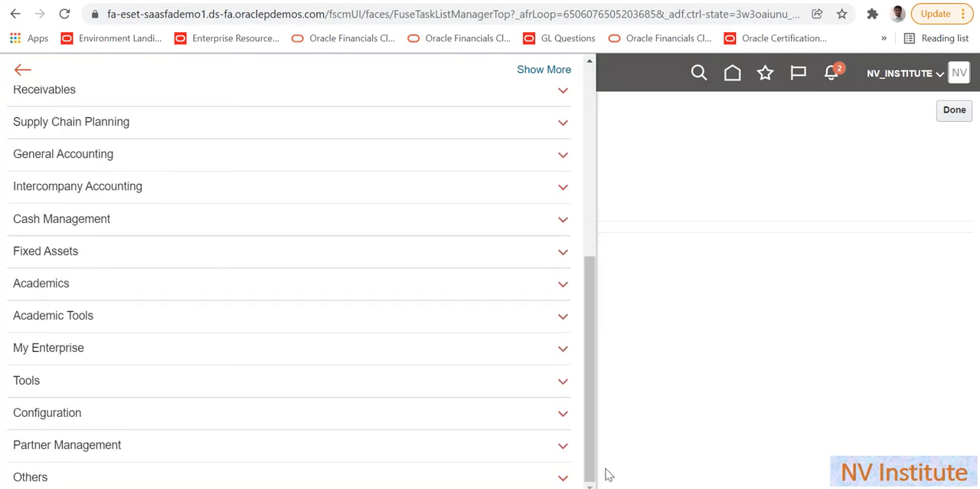
click(555, 387)
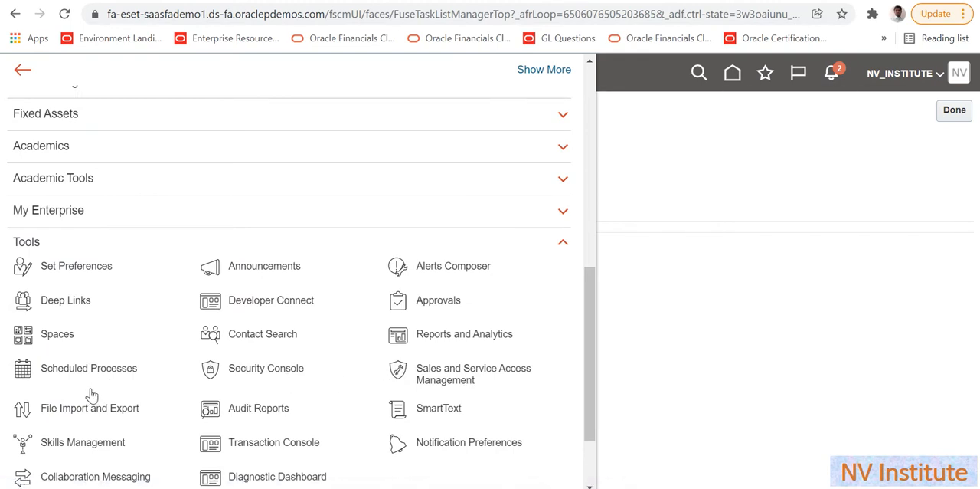
click(264, 368)
click(264, 367)
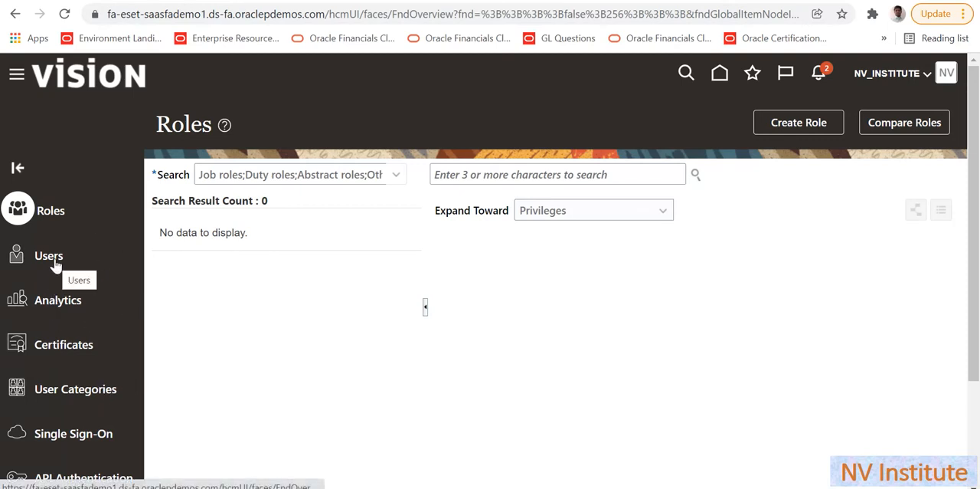
click(30, 259)
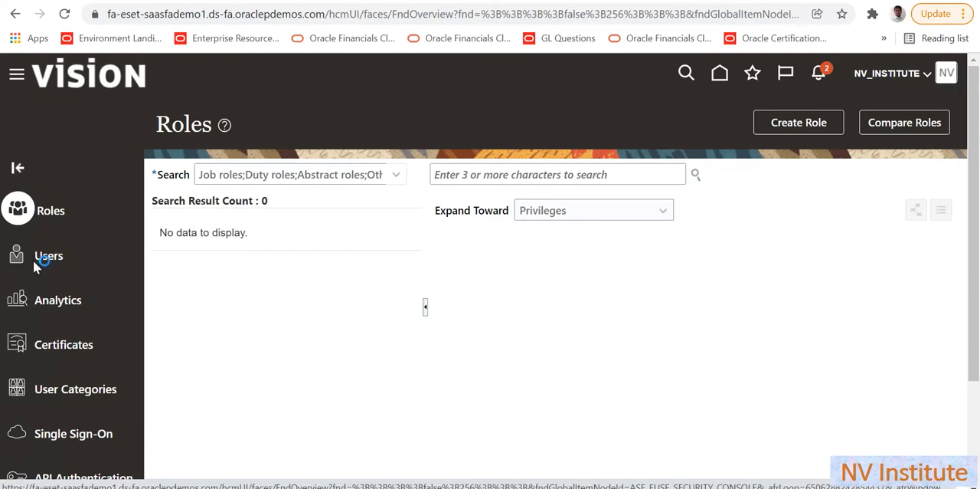
- Search the user accounts for the new employee's user name and open that account's details
click(567, 181)
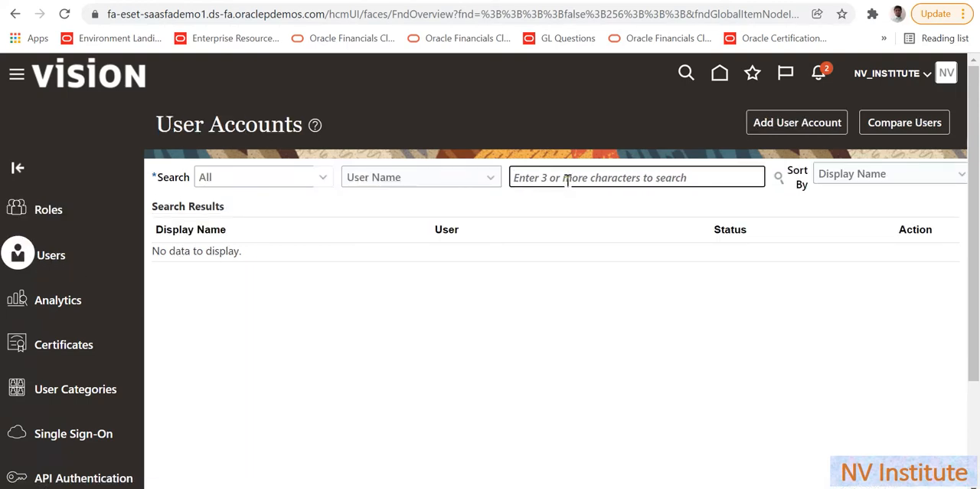
key(Caps_Lock)
text(V)
key(Caps_Lock)
text(ikas)
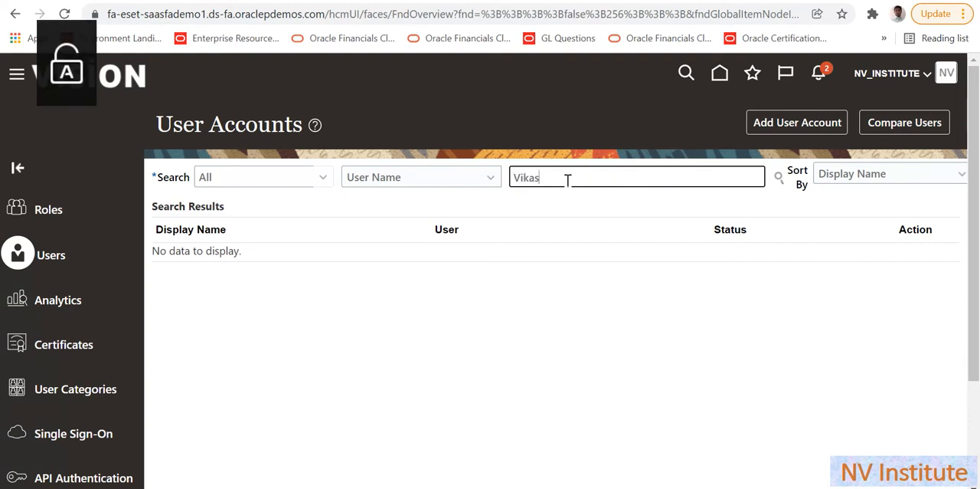
text(5)
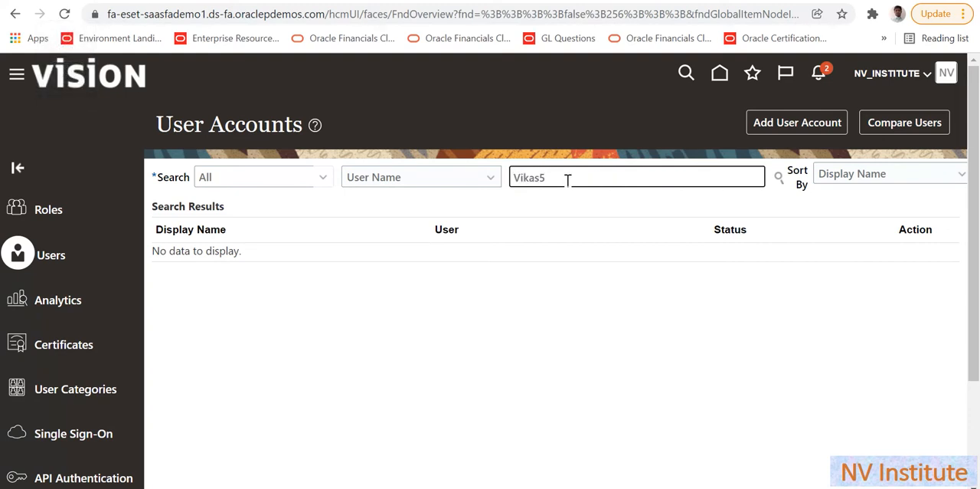
key(Return)
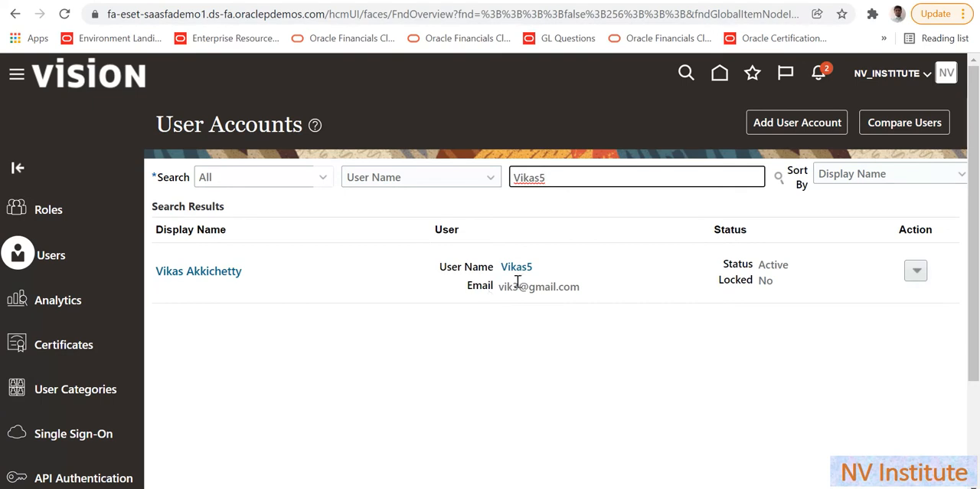
click(517, 268)
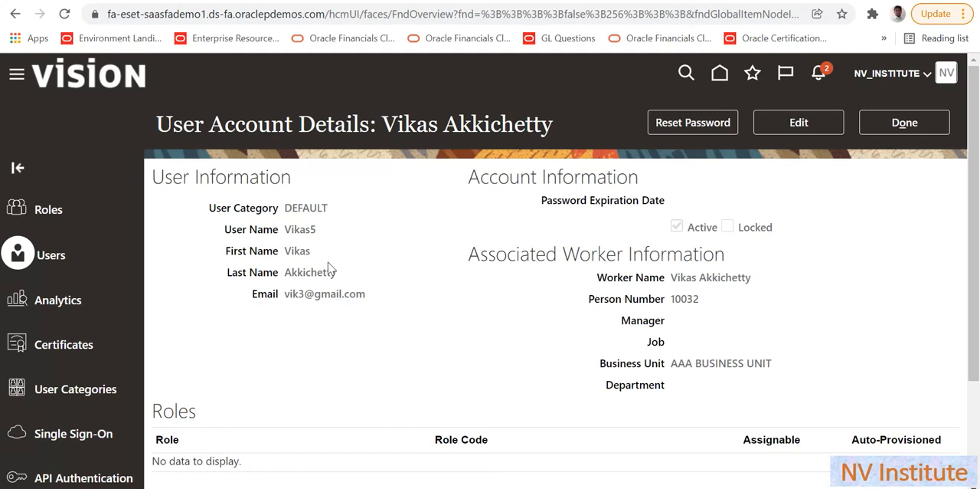
- Edit the user account and add the IT Security Manager role with code FND_IT_SECURITY_MANAGER_JOB
click(826, 120)
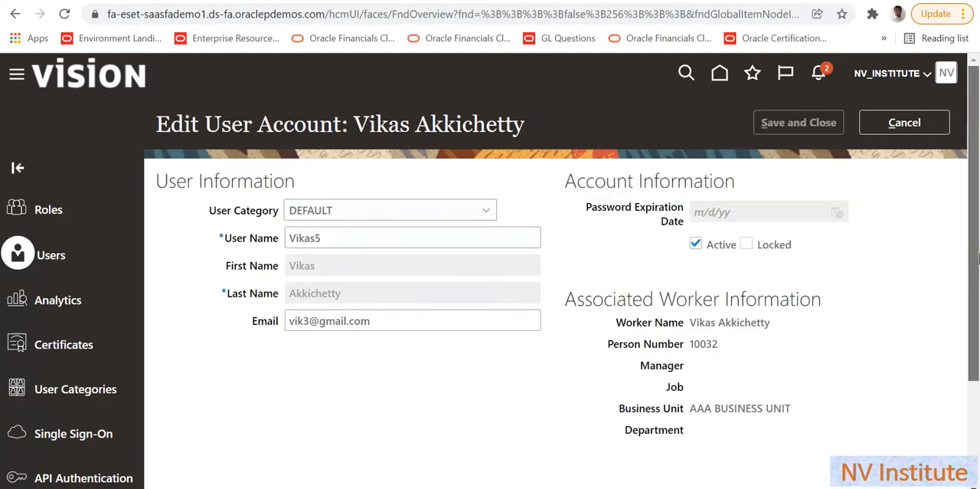
scroll(793, 409, down, 2)
click(666, 405)
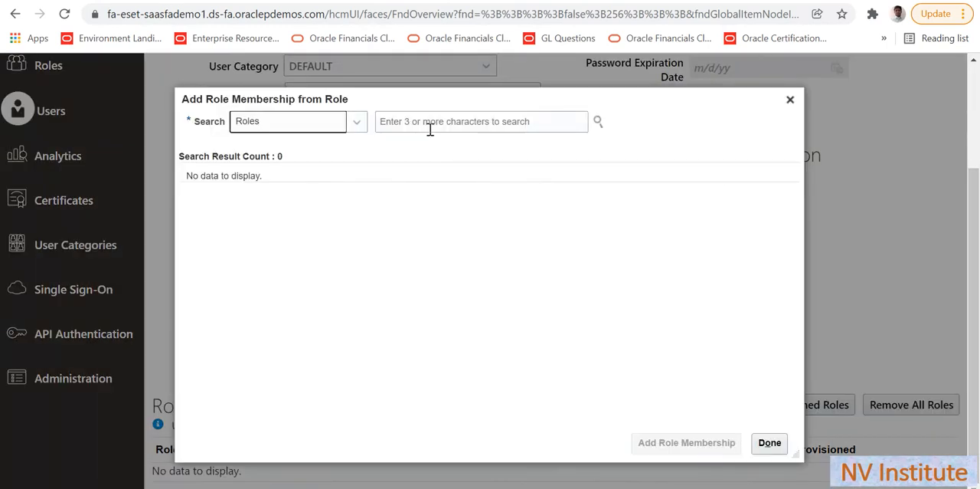
click(430, 122)
key(Caps_Lock)
text(IT S)
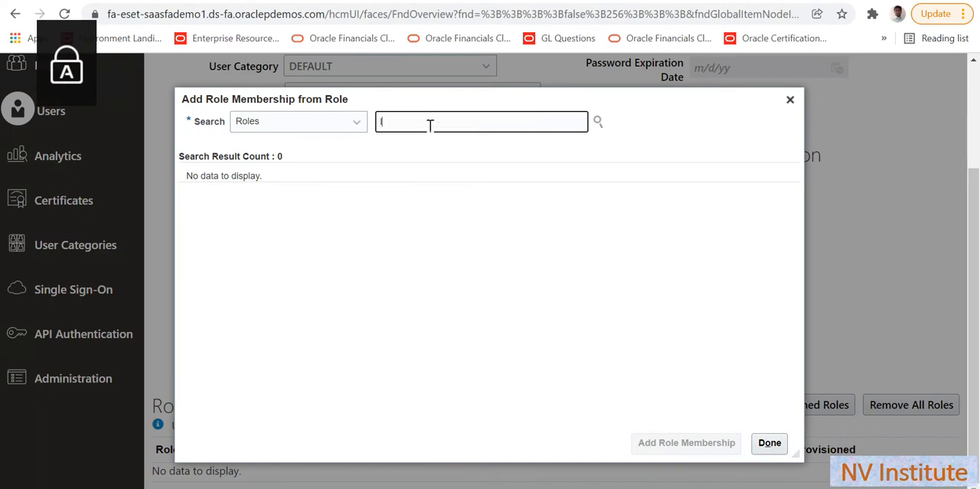
key(Caps_Lock)
text(ecurity)
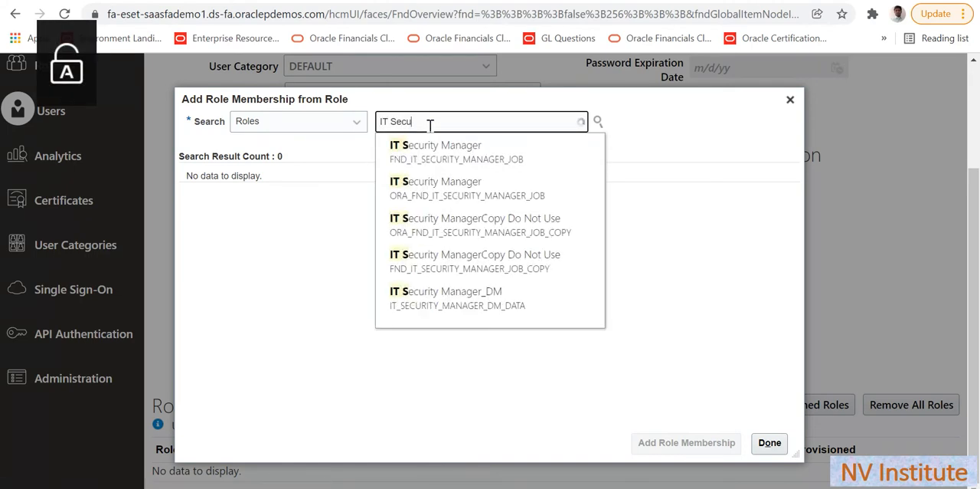
click(442, 164)
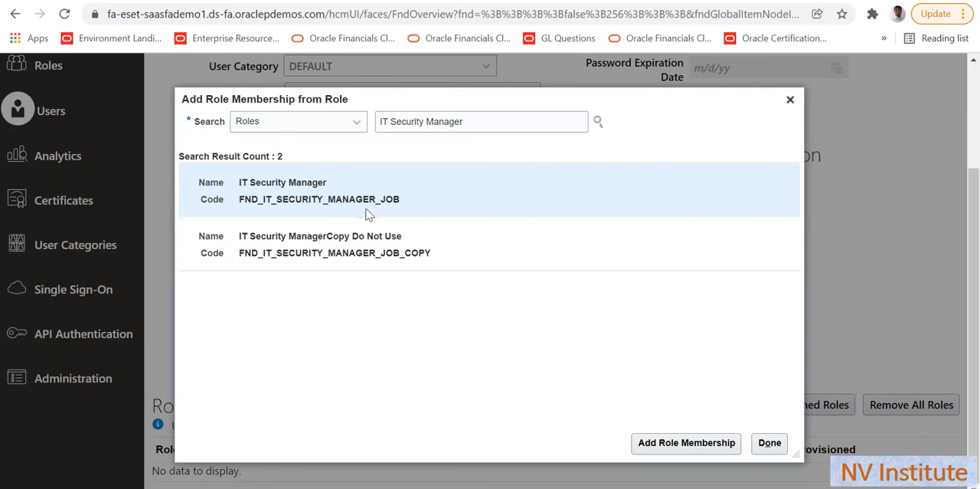
click(664, 452)
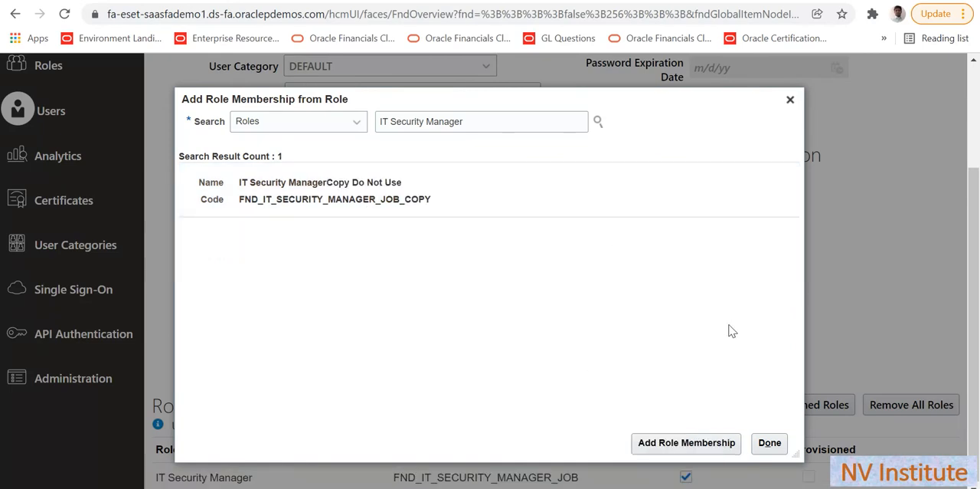
click(777, 448)
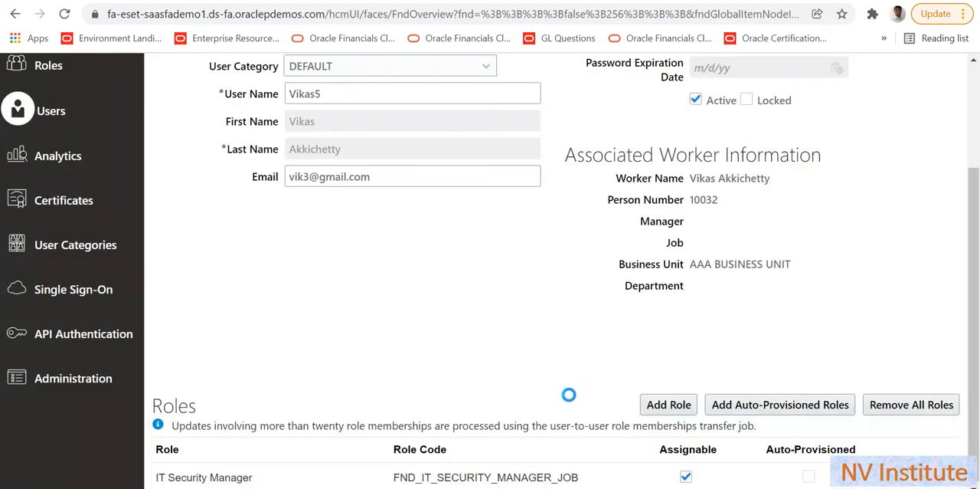
- Add the Application Implementation Consultant role with code ASM_APPLICATION_IMPLEMENTATION_CONSULTANT_JOB to the user account
click(659, 406)
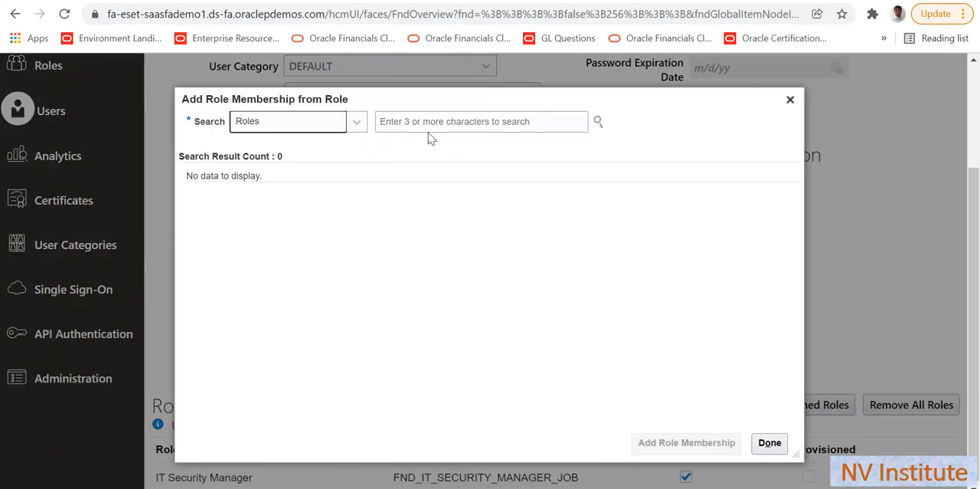
click(427, 127)
key(Caps_Lock)
text(Ap)
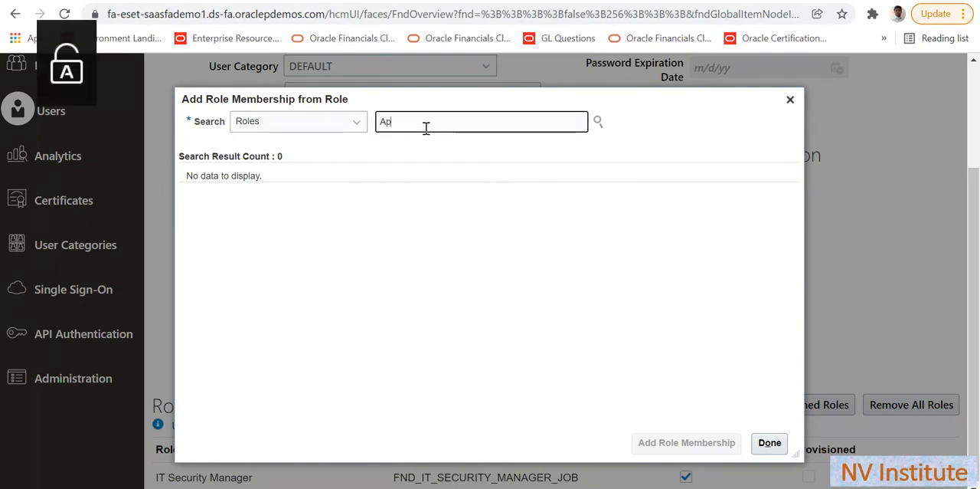
text(plicatio)
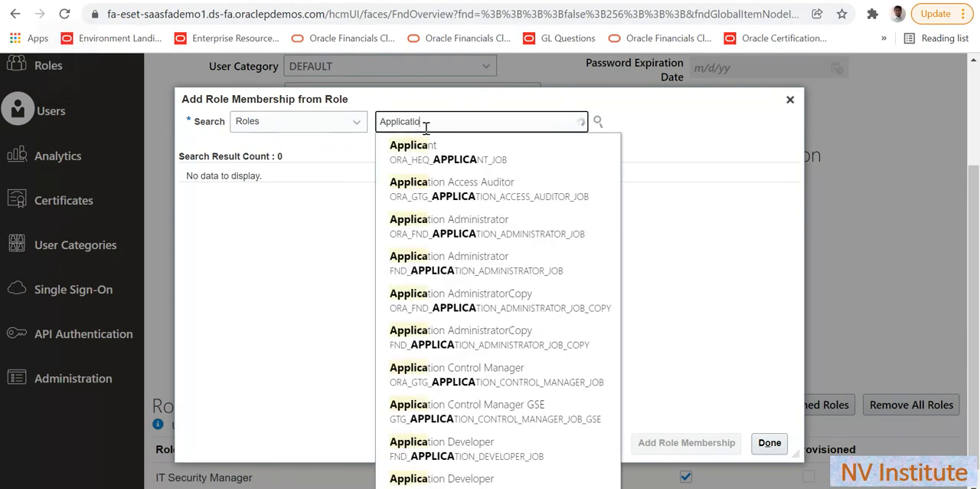
text(n Im)
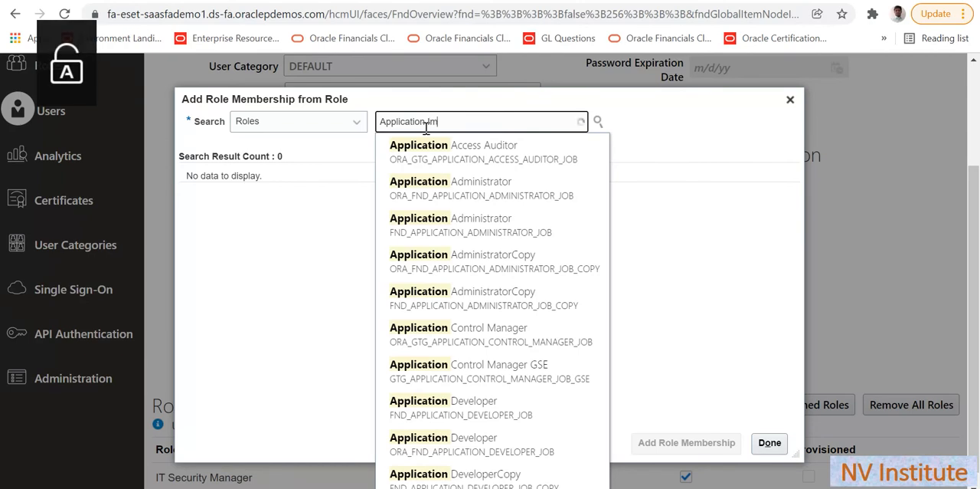
text(plem)
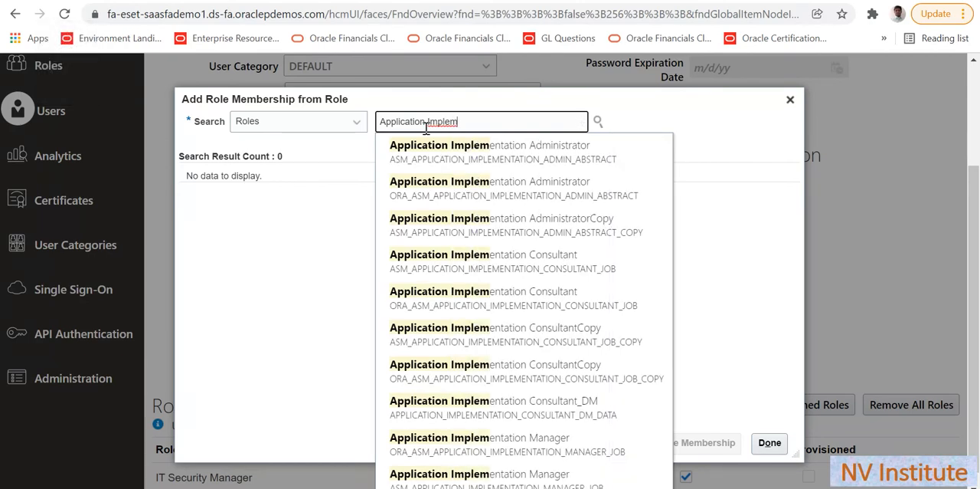
click(457, 265)
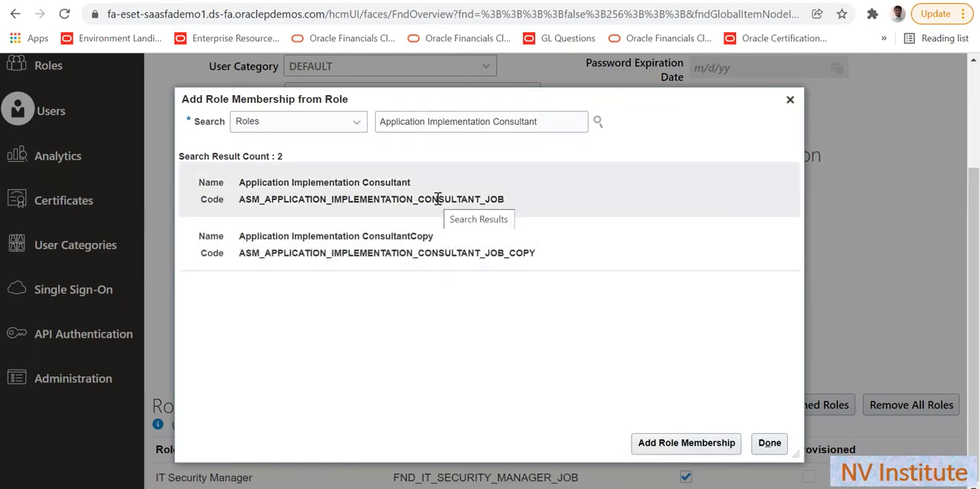
click(438, 198)
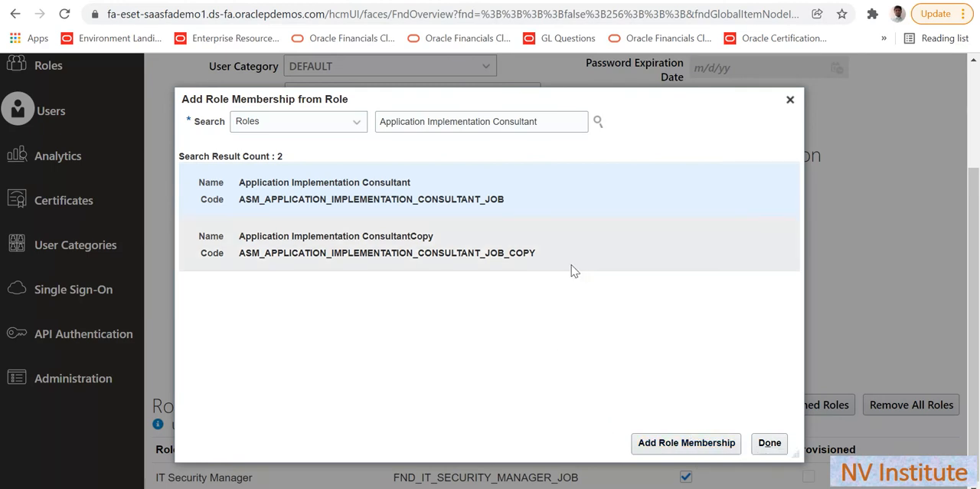
click(697, 446)
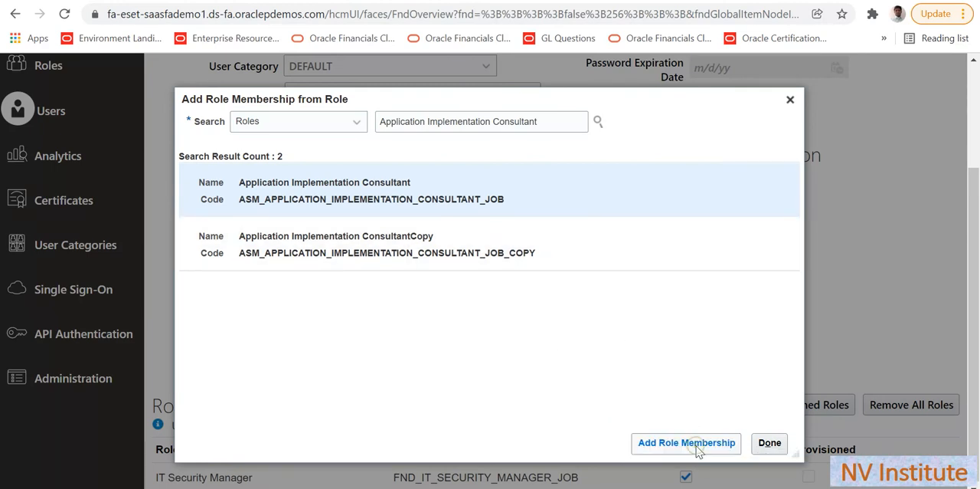
click(770, 441)
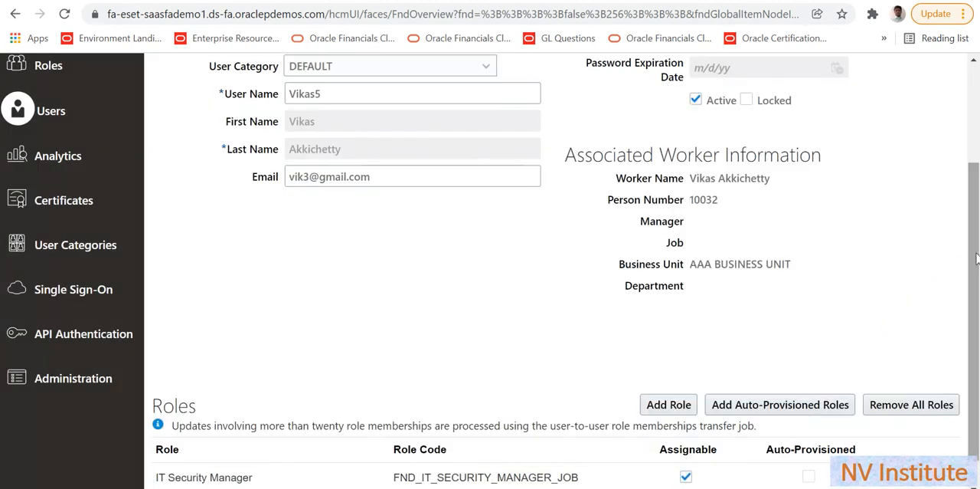
- Review the assigned roles, then save and close the edited user account
scroll(976, 259, down, 1)
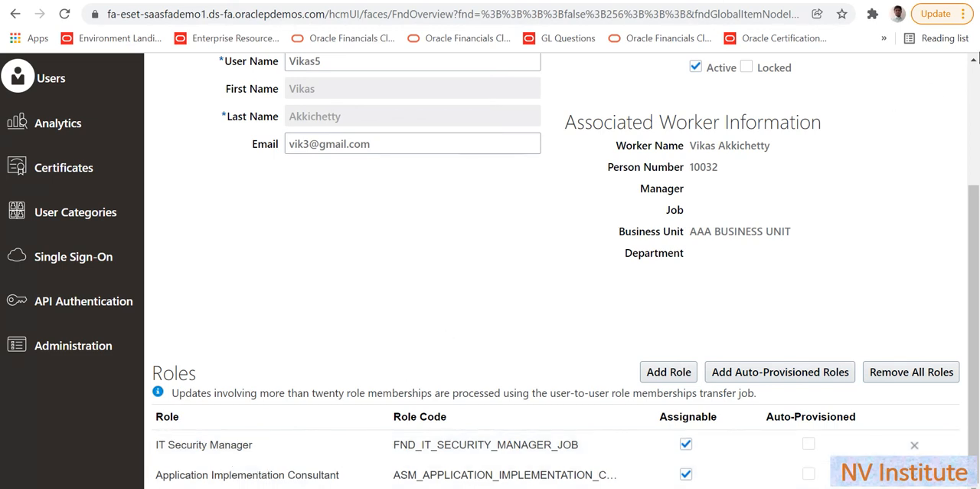
click(975, 81)
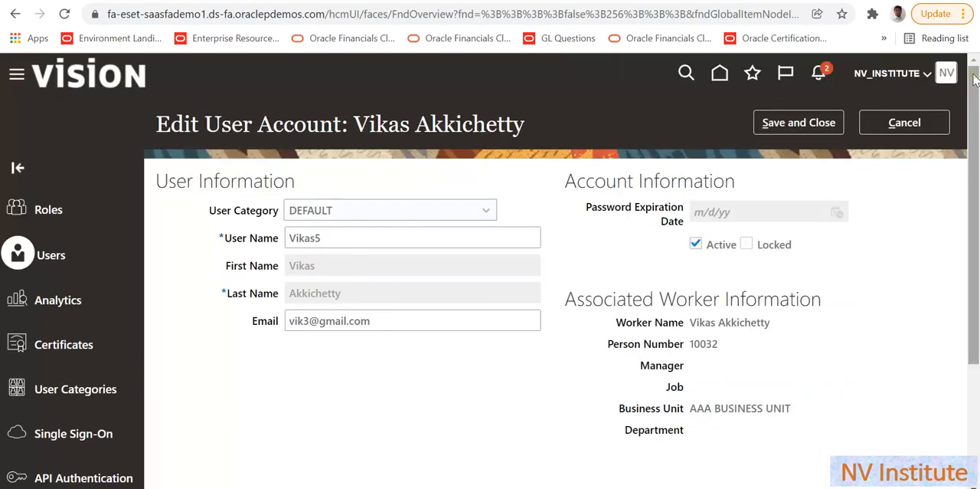
click(794, 127)
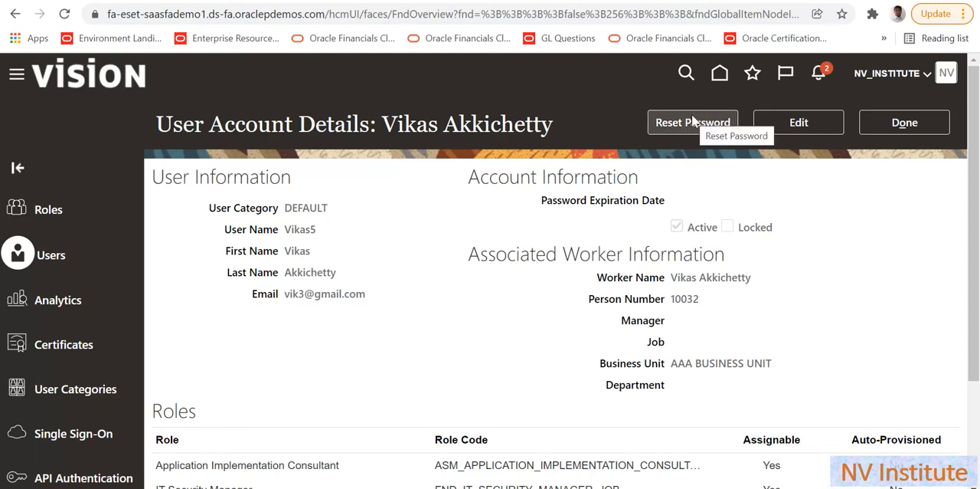
- Reset the user's password manually, entering the new password and its confirmation
click(670, 124)
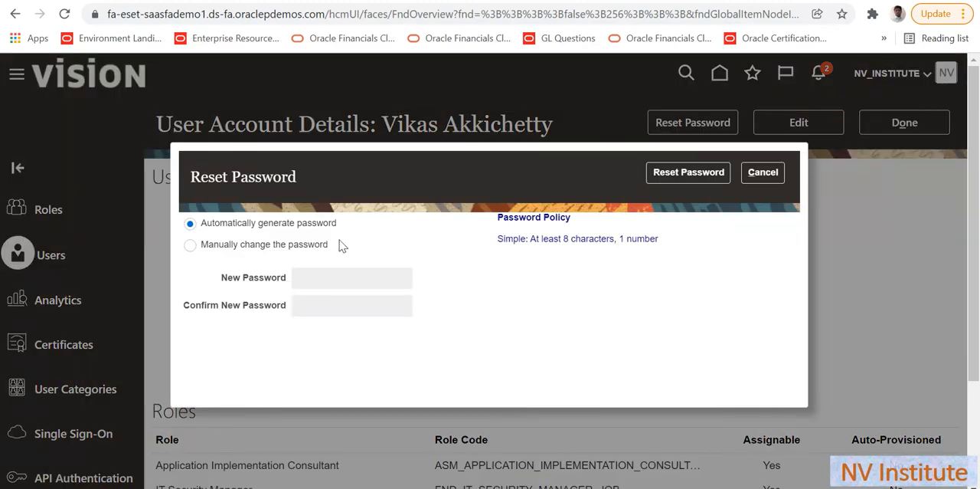
click(268, 246)
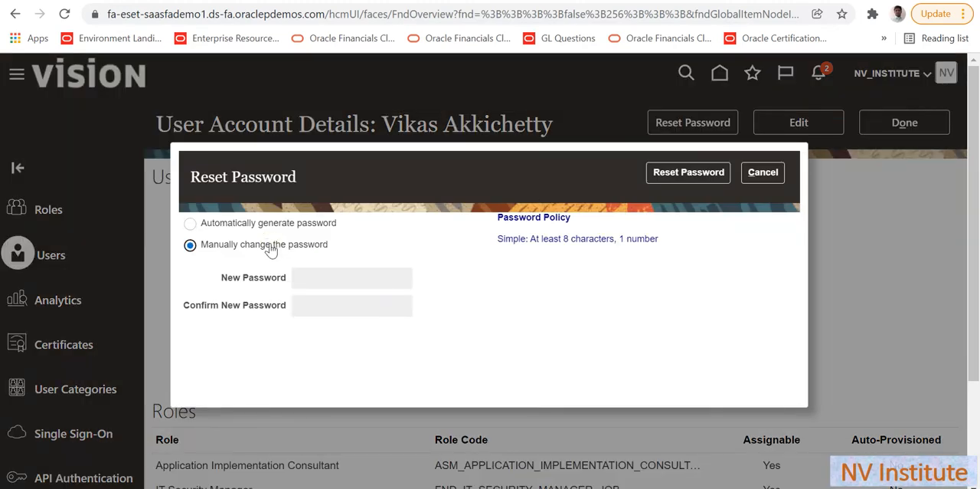
click(334, 279)
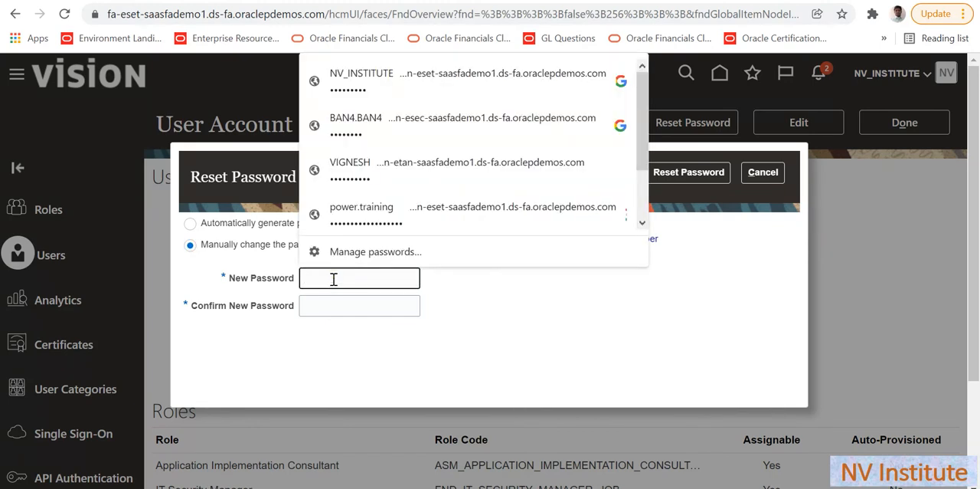
key(ctrl+v)
key(Tab)
text(•••••)
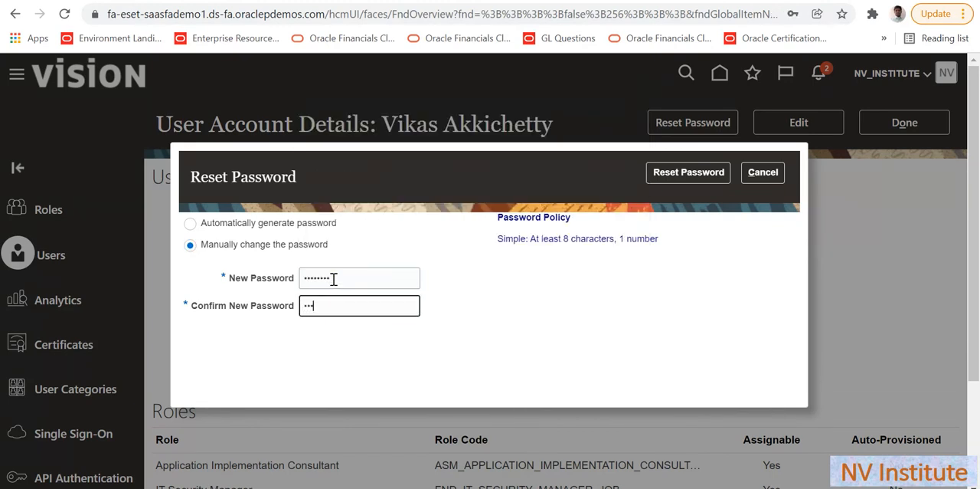
text(•••)
click(697, 174)
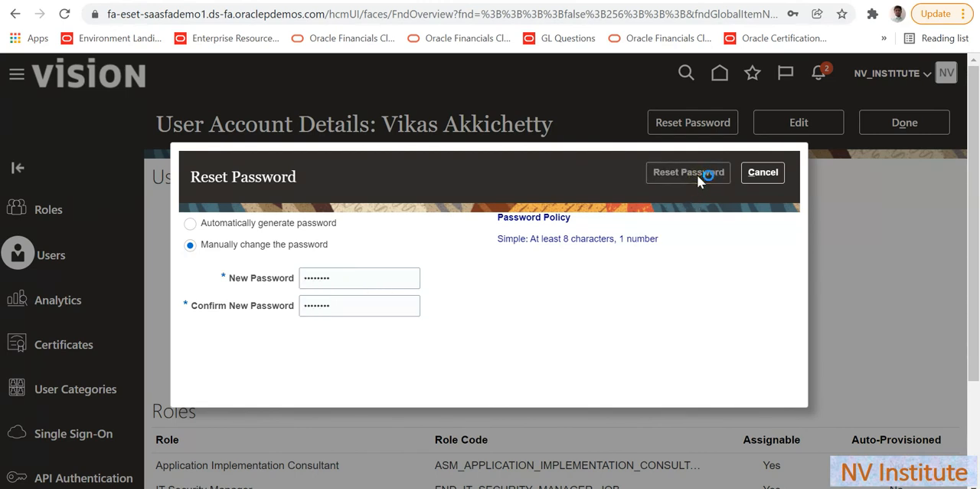